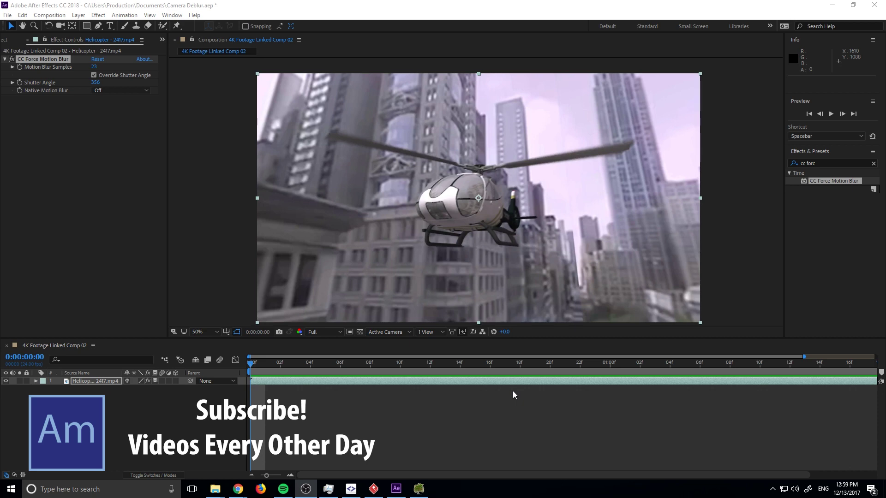
left_click(240, 372)
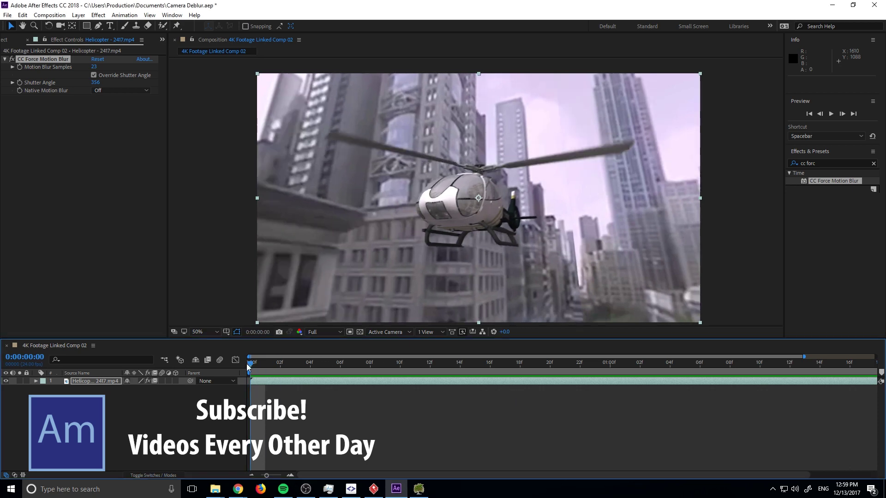
key("space")
key("space")
left_click(16, 62)
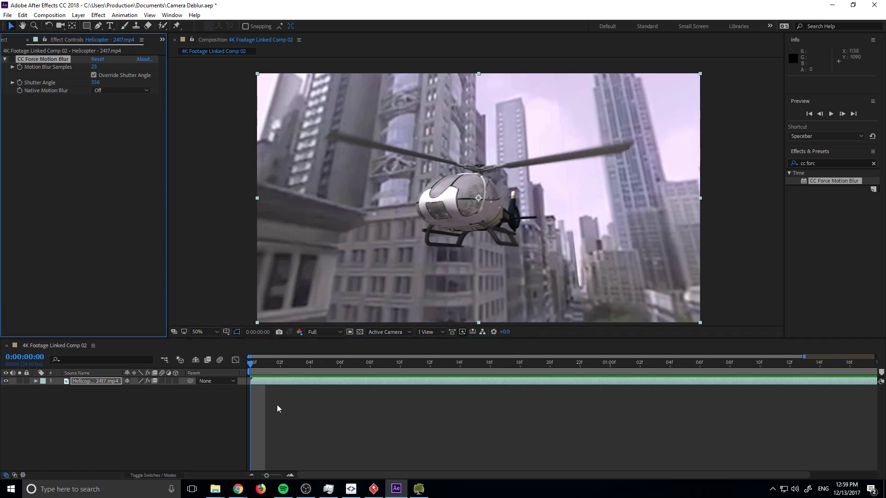
key("space")
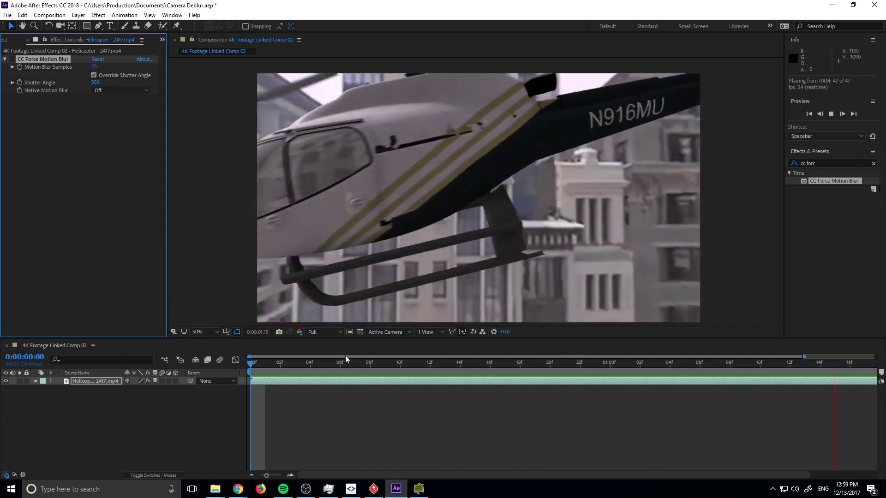
left_click_drag(323, 368, 240, 372)
Replay the helicopter footage from its first frame and stop the preview at frame 3.
left_click(15, 66)
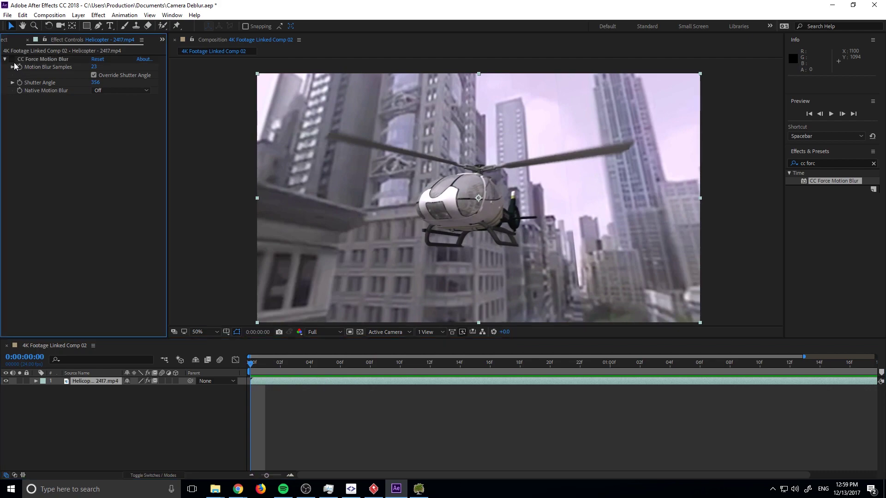
key("space")
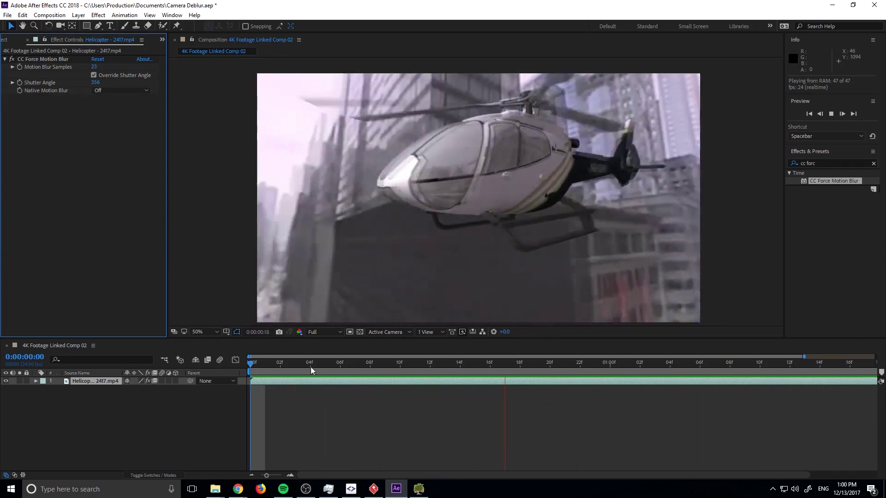
left_click(298, 366)
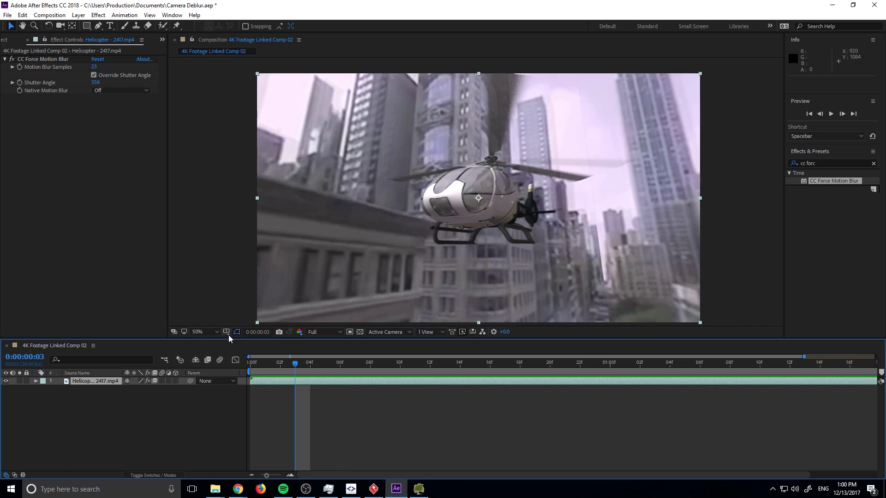
Delete and reapply CC Force Motion Blur on the clip, raising Motion Blur Samples from 8 to 88.
left_click(32, 57)
key("Delete")
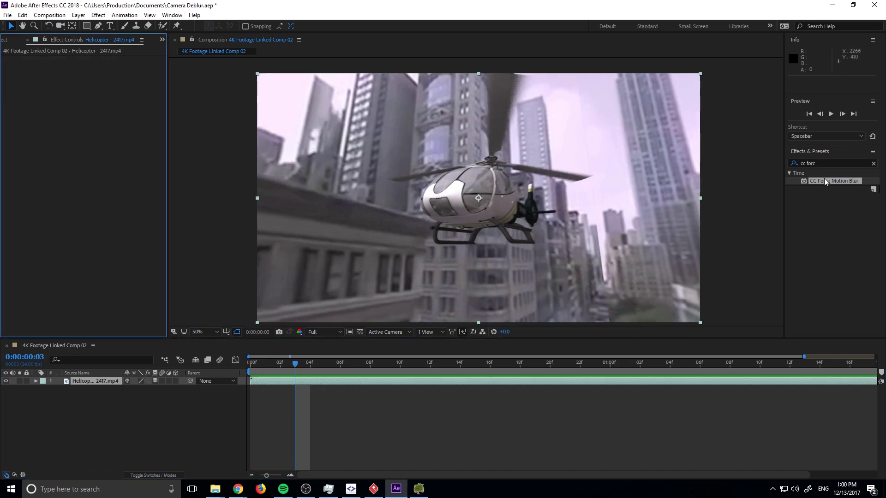
left_click_drag(825, 180, 312, 384)
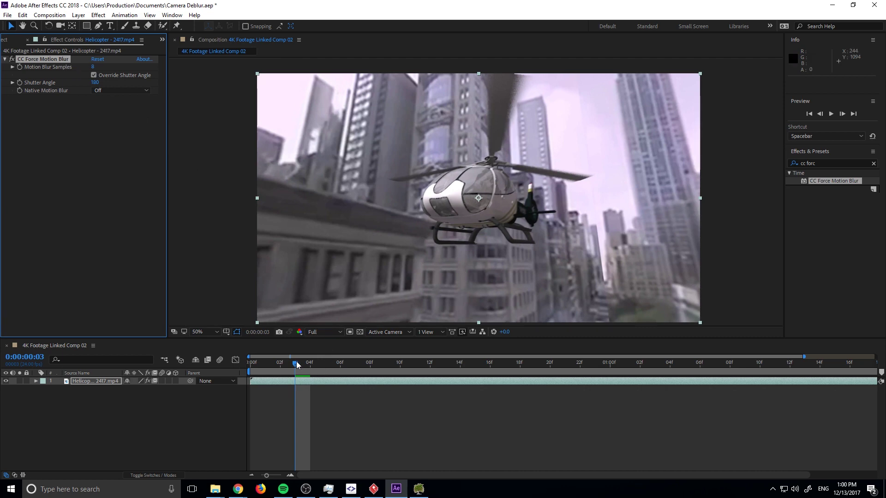
left_click_drag(296, 364, 469, 341)
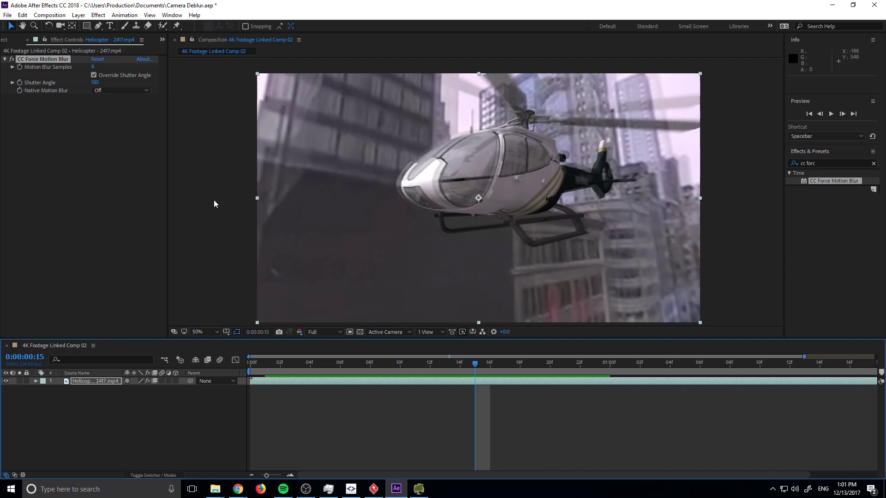
left_click_drag(92, 66, 130, 69)
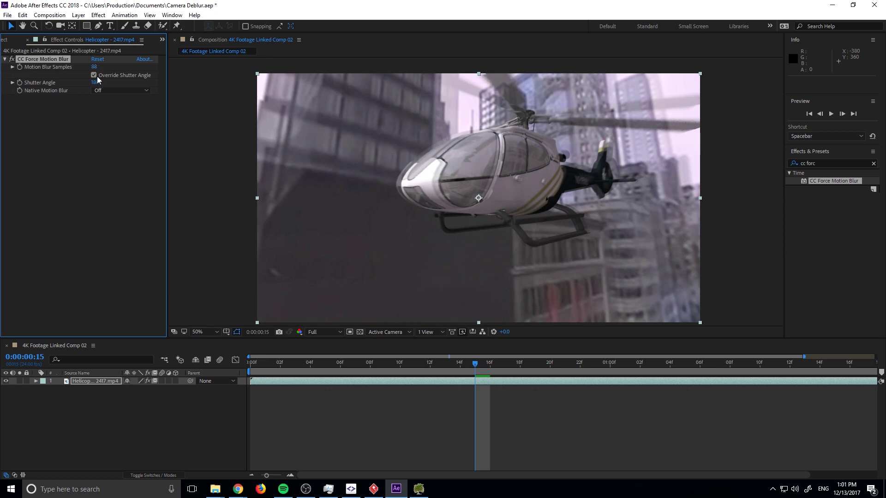
left_click(97, 82)
right_click(65, 347)
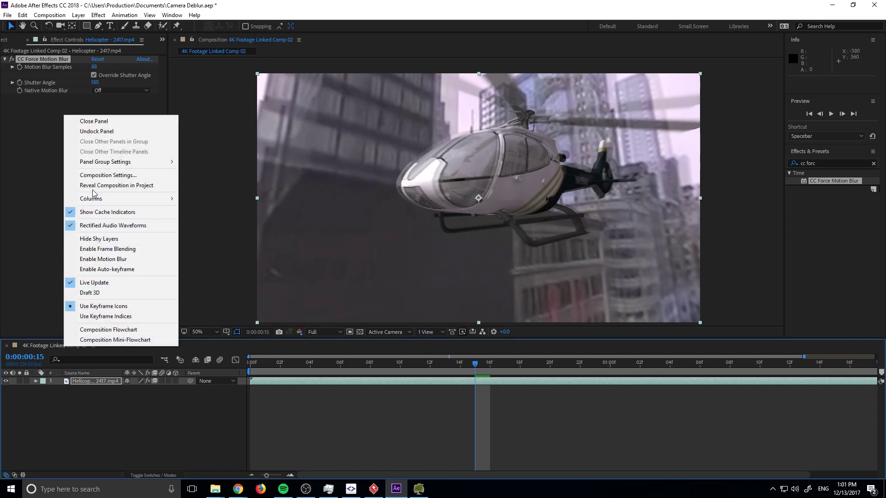
left_click(94, 175)
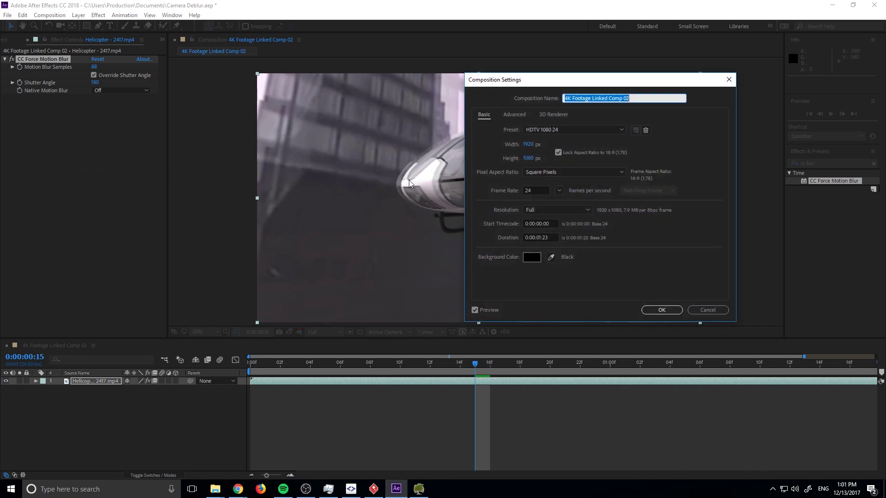
left_click(515, 116)
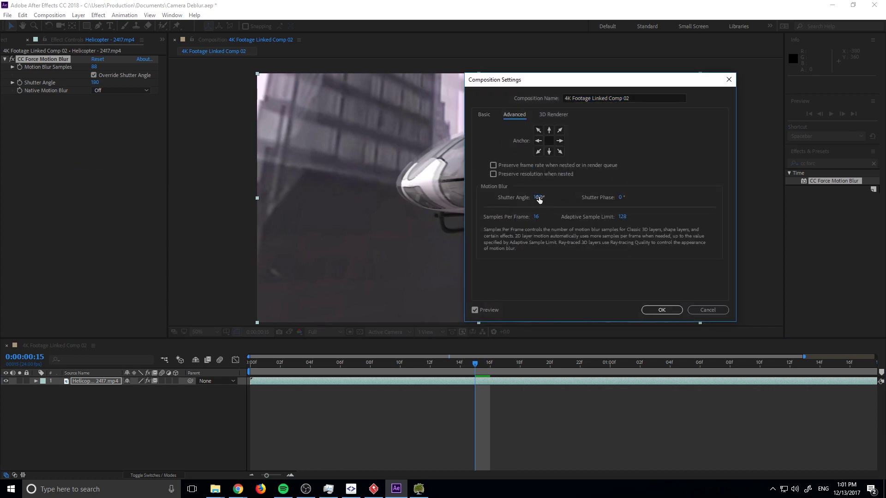
left_click_drag(563, 84, 592, 75)
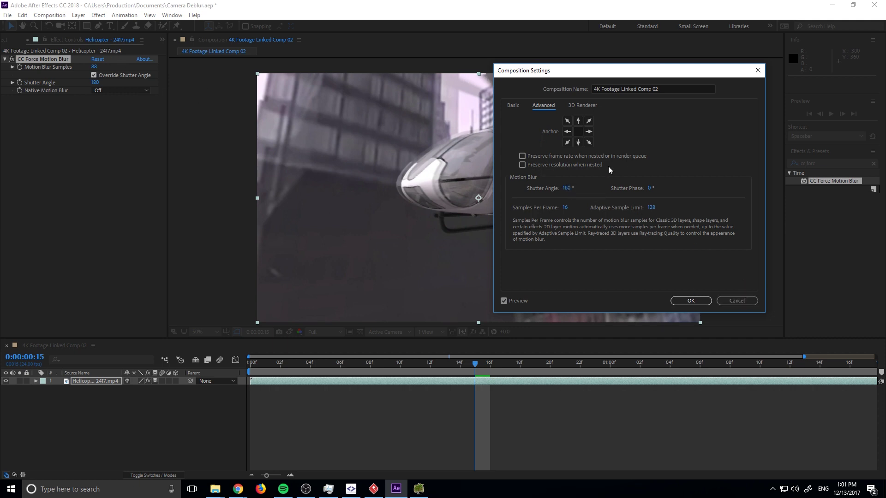
left_click(738, 303)
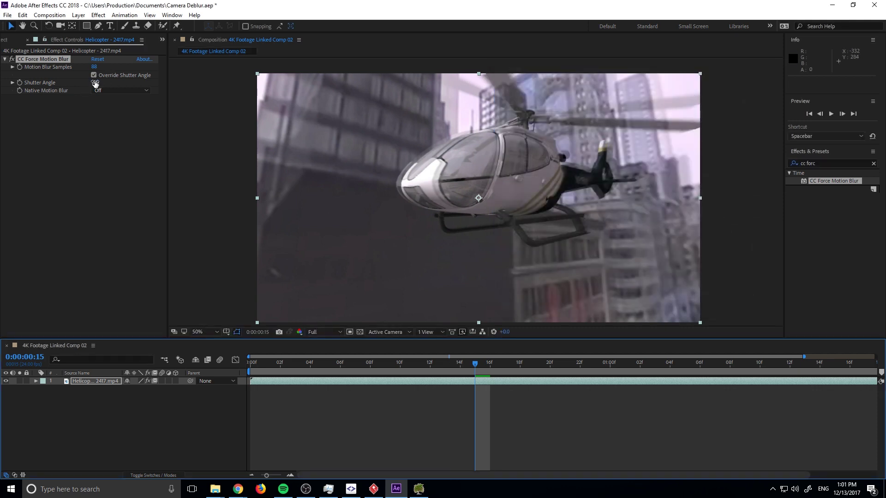
Try several shutter angles, starting at 67, and compare the blur on nearby frames.
left_click_drag(95, 82, 39, 81)
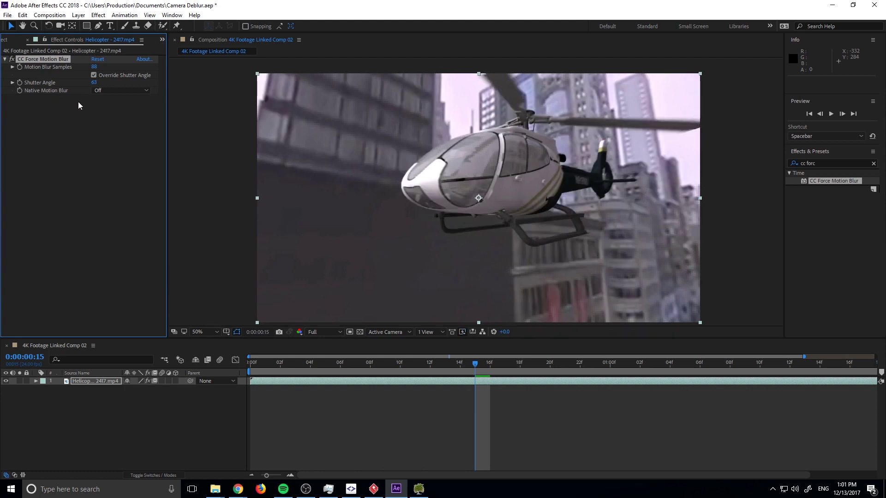
left_click(128, 79)
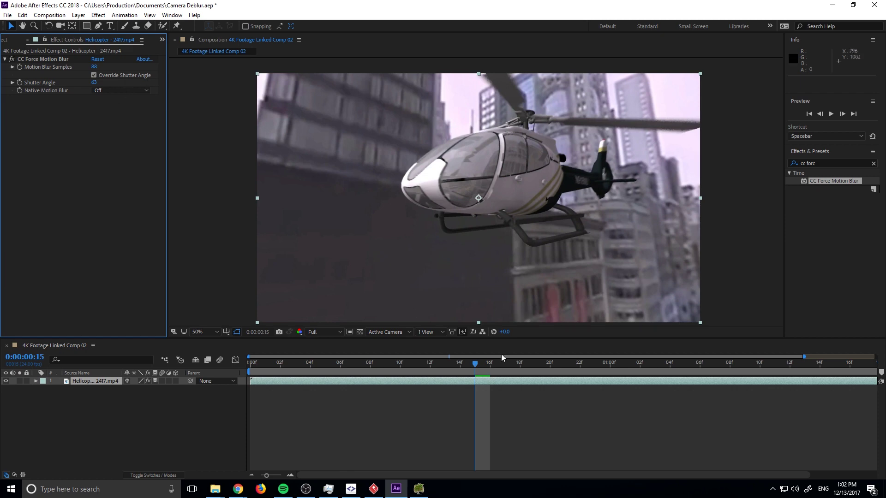
left_click_drag(499, 360, 382, 368)
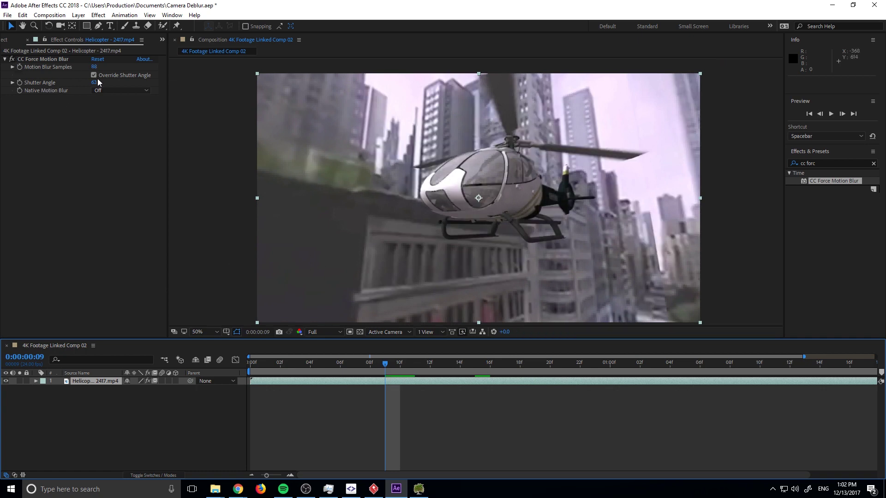
left_click_drag(96, 83, 184, 81)
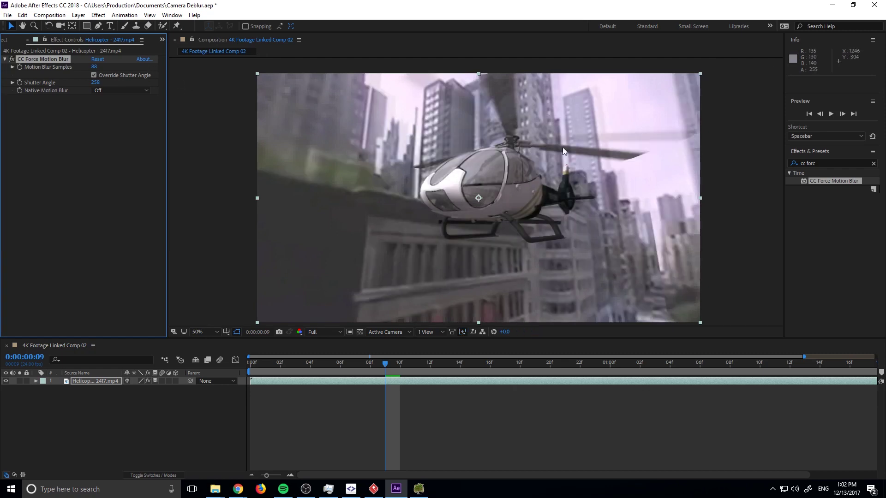
left_click_drag(96, 84, 32, 84)
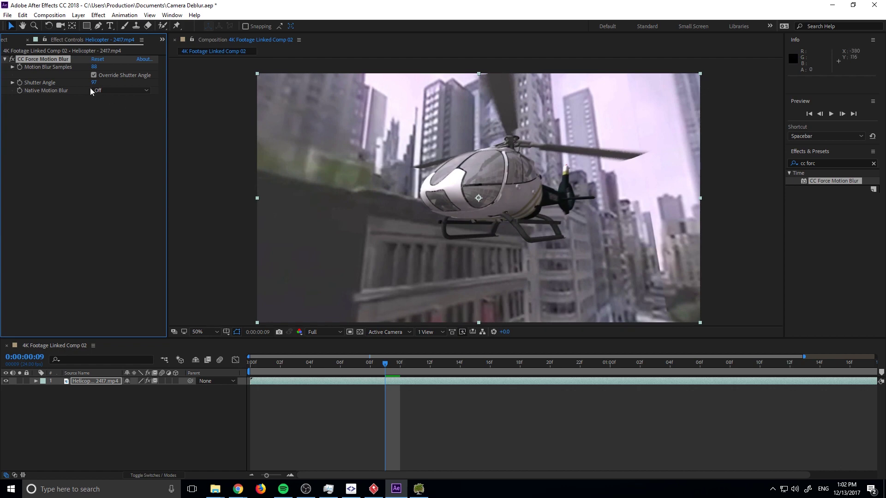
Enter a shutter angle of 90 and preview the footage from the start.
left_click_drag(93, 83, 96, 82)
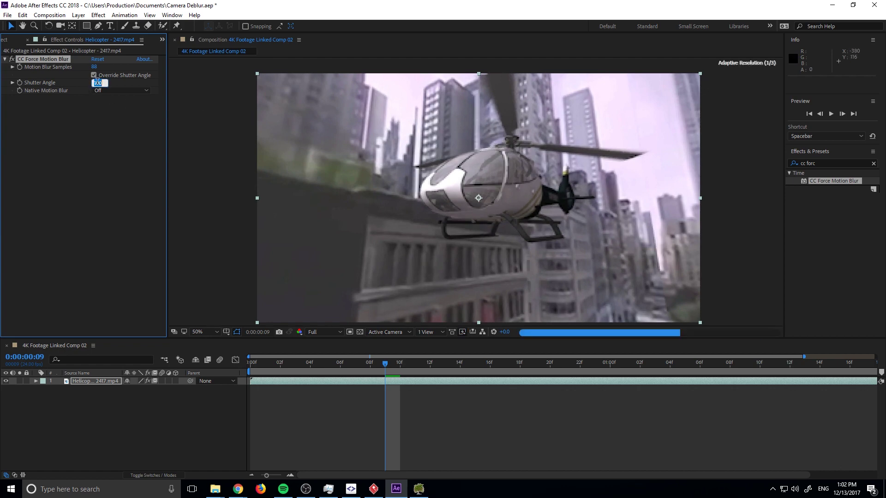
type("90")
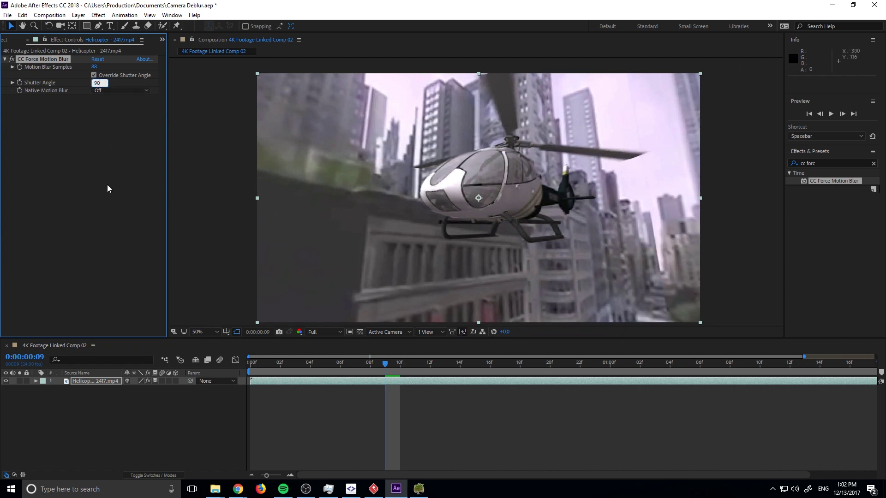
left_click(108, 187)
left_click_drag(337, 365, 250, 364)
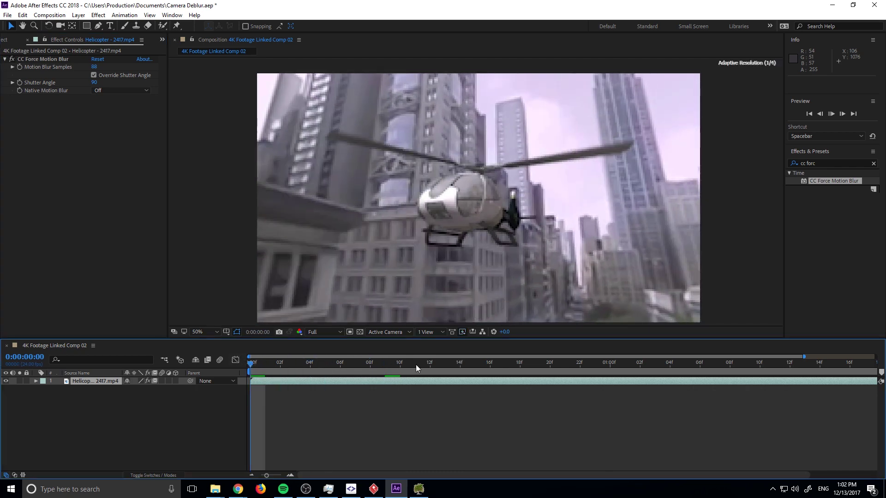
key("space")
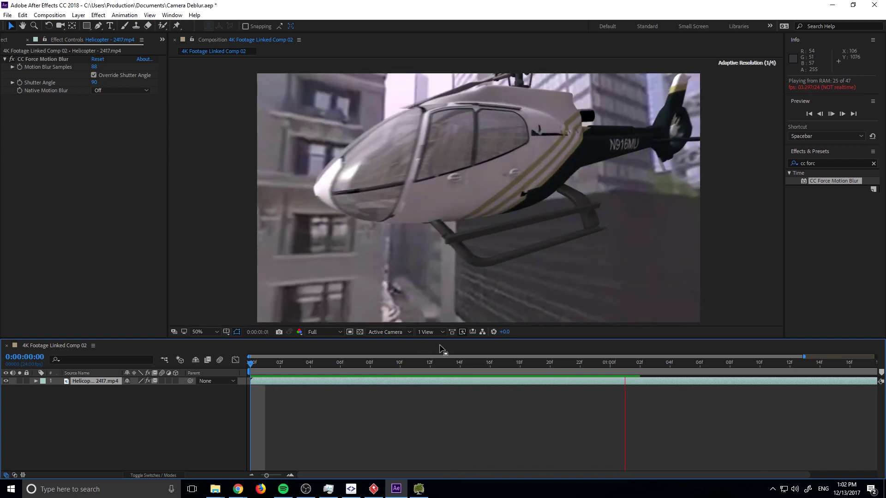
key("space")
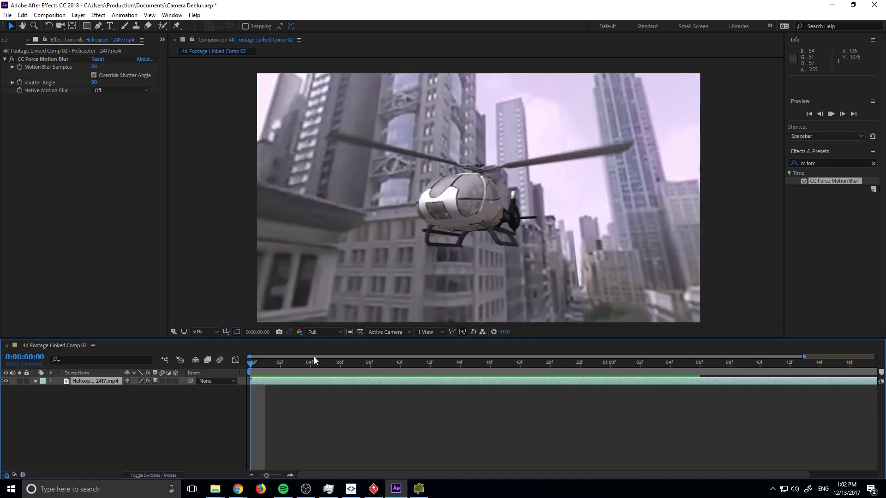
key("space")
key("space")
From the first frame, switch on the helicopter layer's Frame Blend switch.
left_click_drag(406, 368, 240, 371)
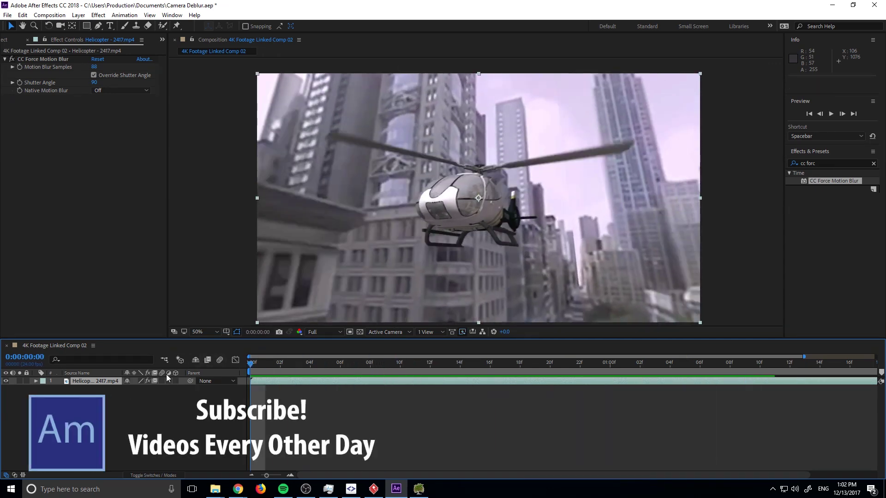
left_click(154, 380)
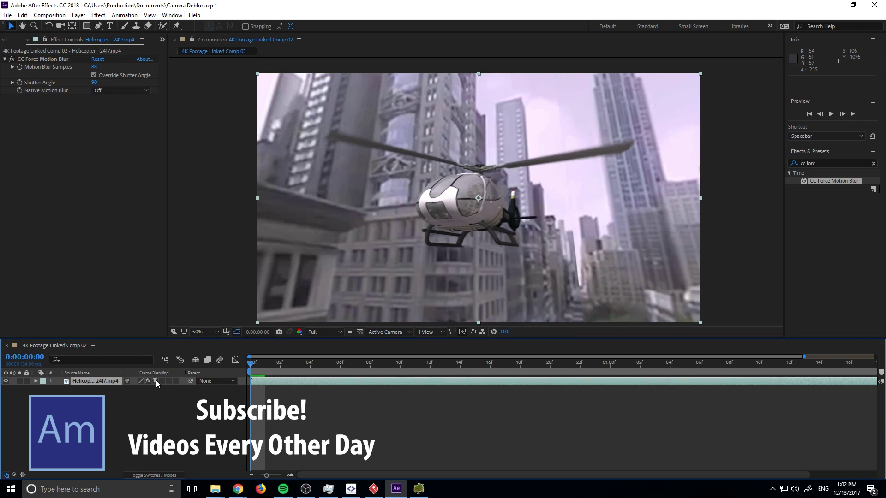
left_click(148, 471)
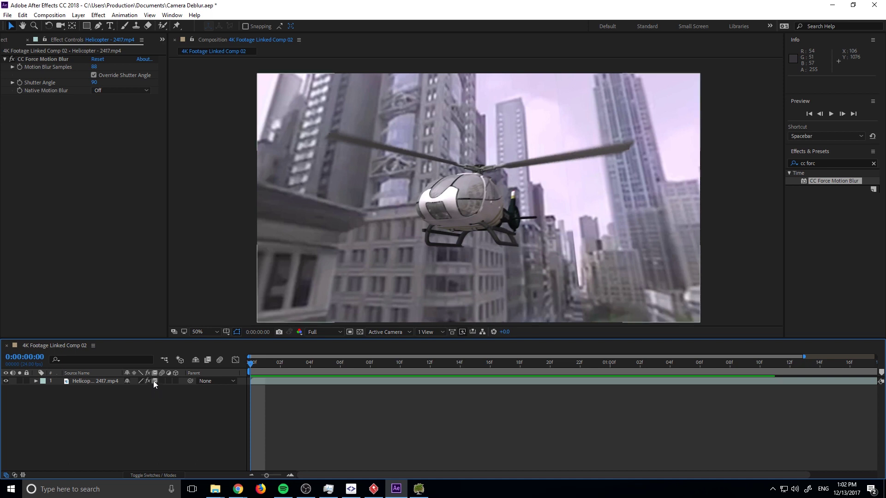
Enable composition Frame Blending and preview the blended footage from the start.
left_click(207, 360)
left_click_drag(270, 363, 250, 364)
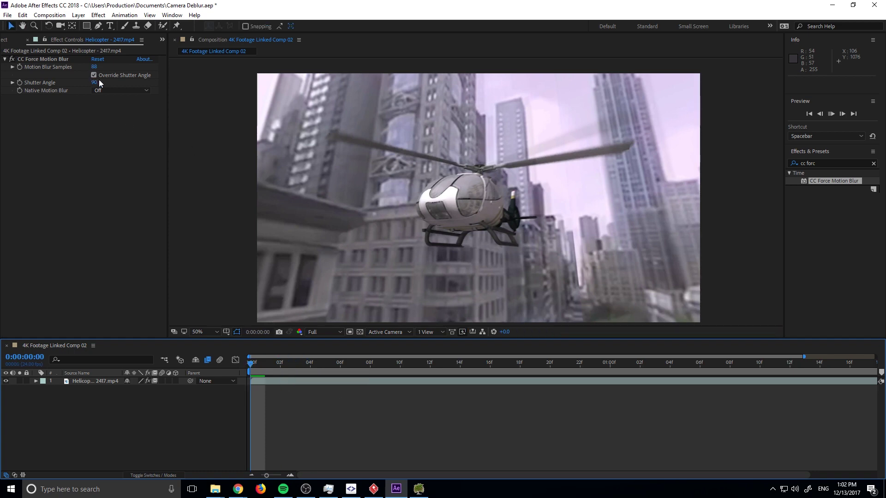
key("space")
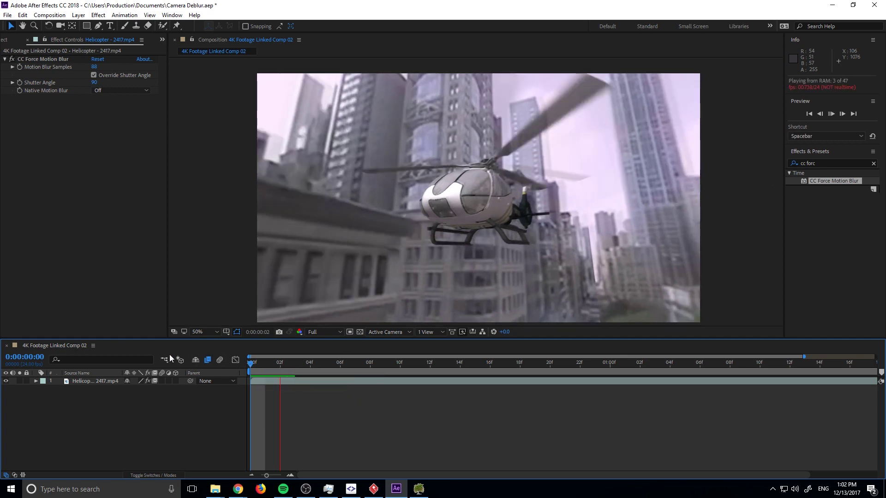
left_click(208, 361)
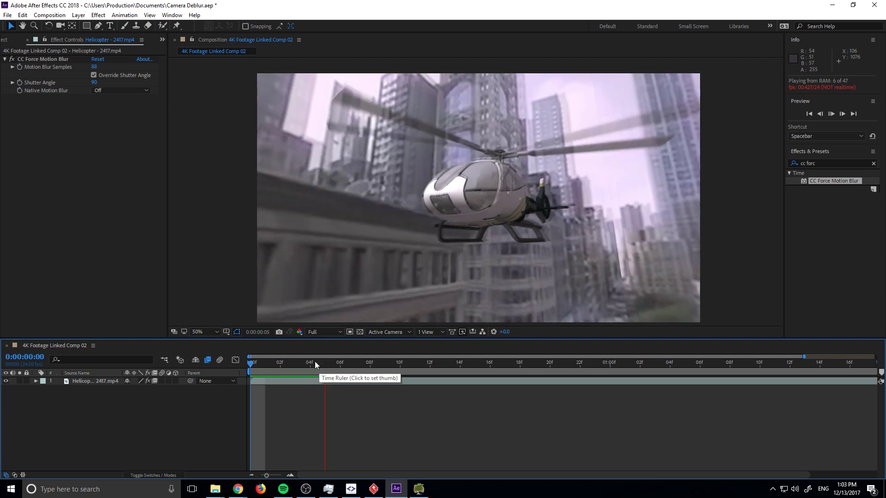
key("space")
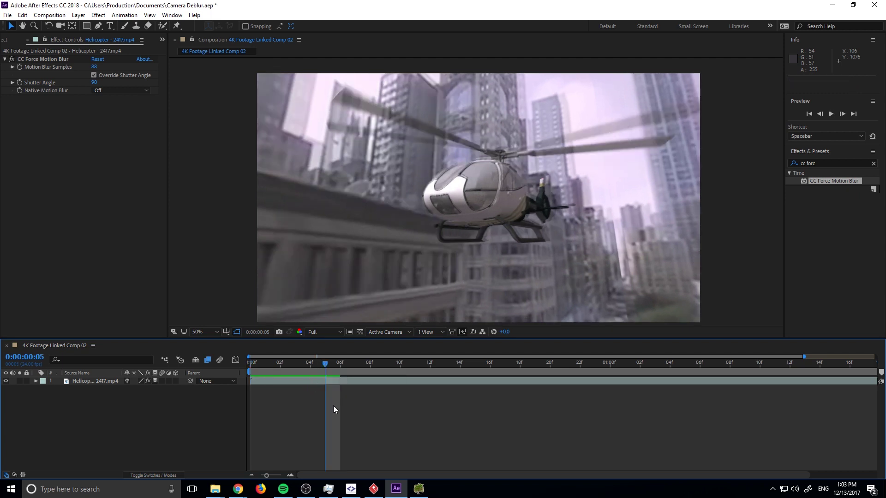